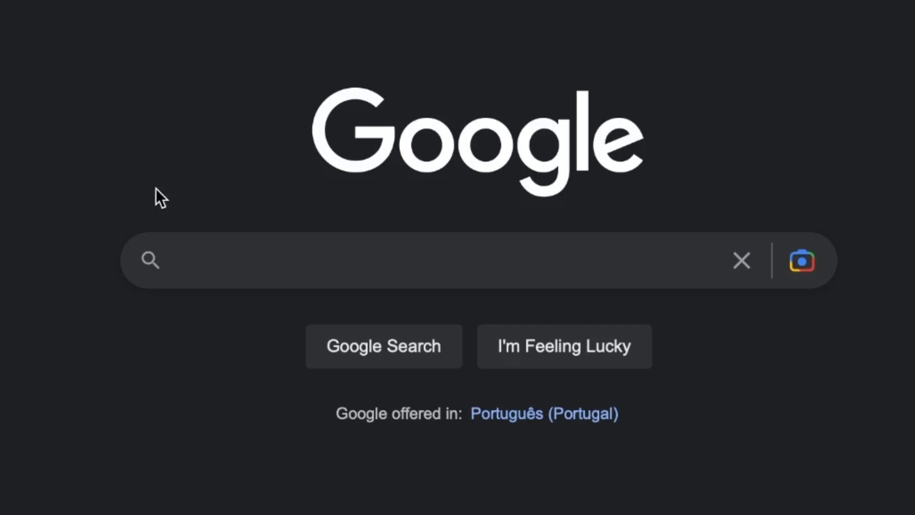
Step: Search Google for "paleo diet" and open the third page of results to find candidate websites
{"action": "type", "text": "paleo diet"}
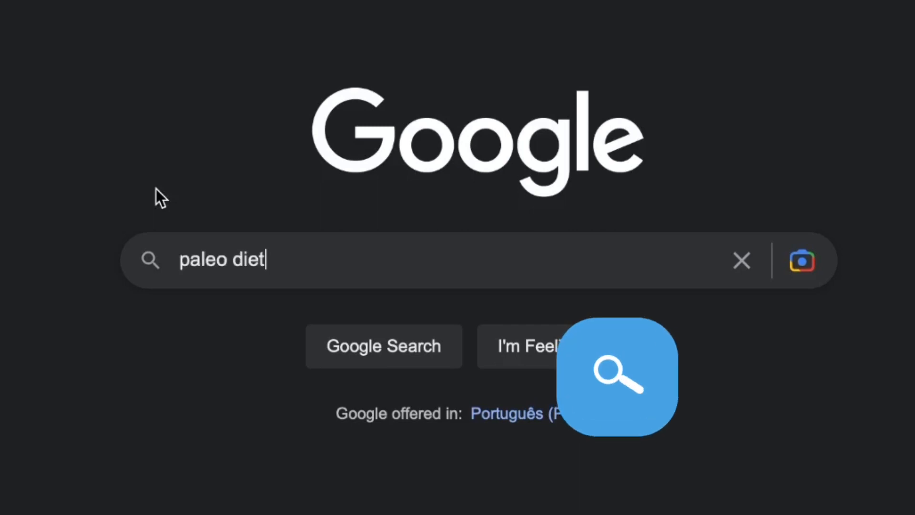
{"action": "key", "text": "Return"}
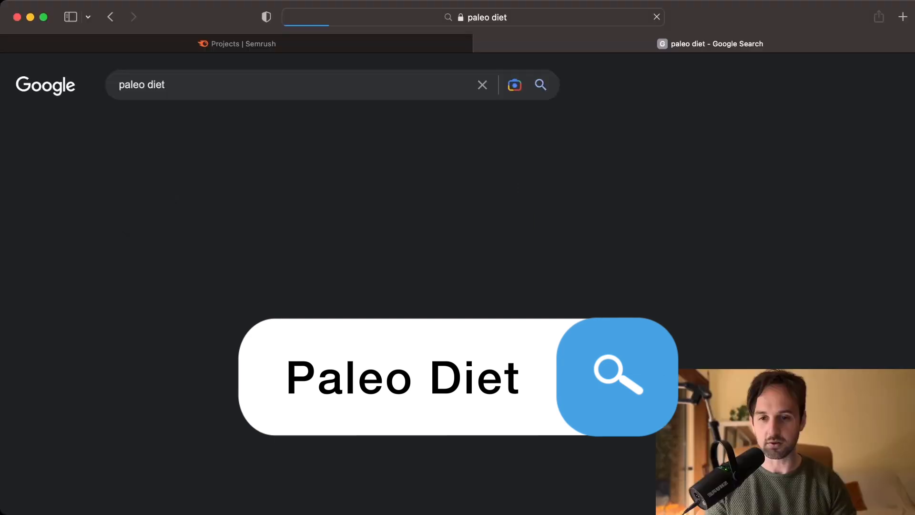
{"action": "scroll", "coordinate": [199, 261], "scroll_direction": "down", "scroll_amount": 15}
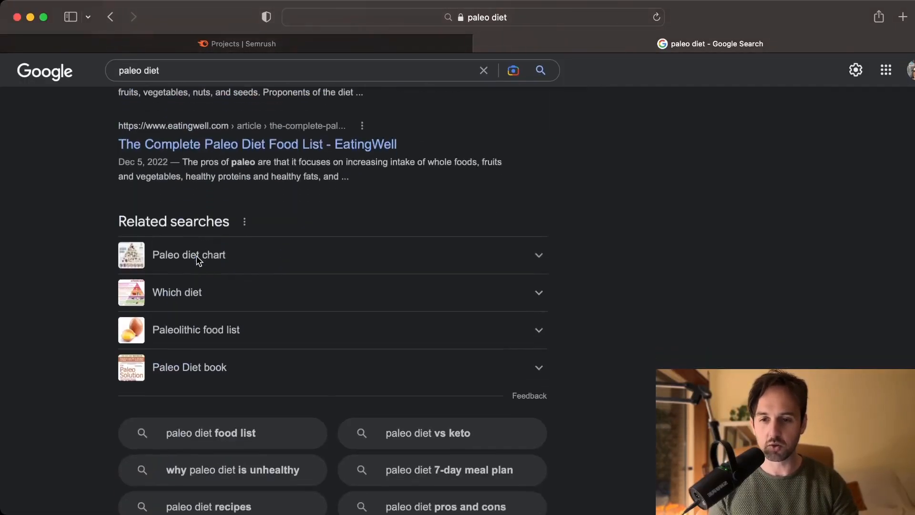
{"action": "scroll", "coordinate": [198, 261], "scroll_direction": "down", "scroll_amount": 5}
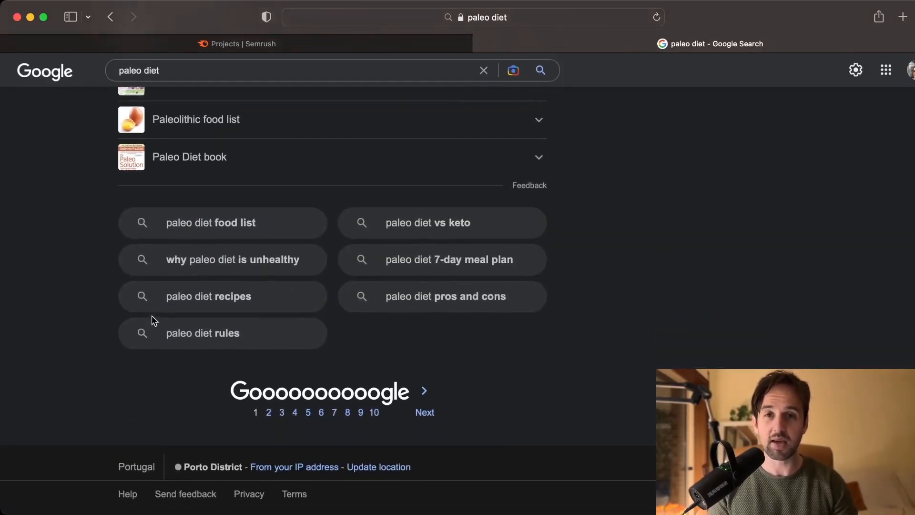
{"action": "left_click", "coordinate": [282, 414]}
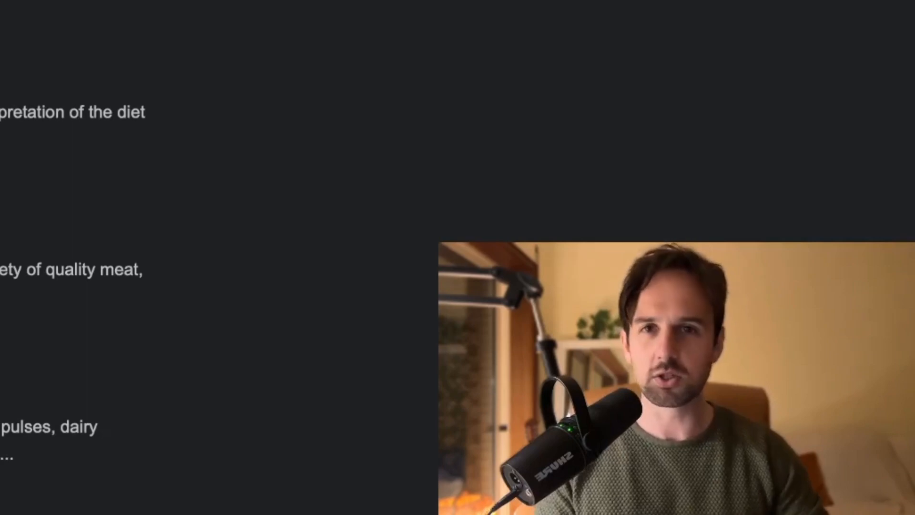
{"action": "scroll", "coordinate": [219, 258], "scroll_direction": "down", "scroll_amount": 1}
{"action": "scroll", "coordinate": [219, 257], "scroll_direction": "down", "scroll_amount": 1}
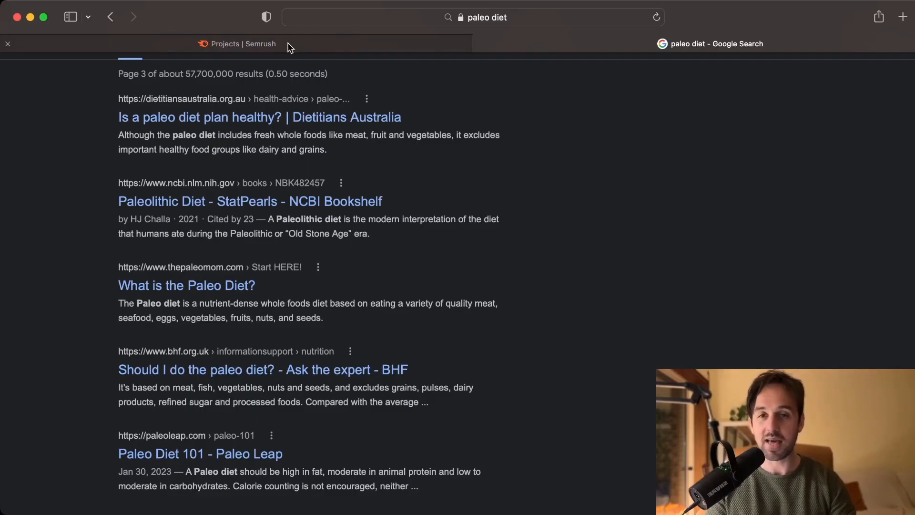
{"action": "left_click", "coordinate": [290, 47]}
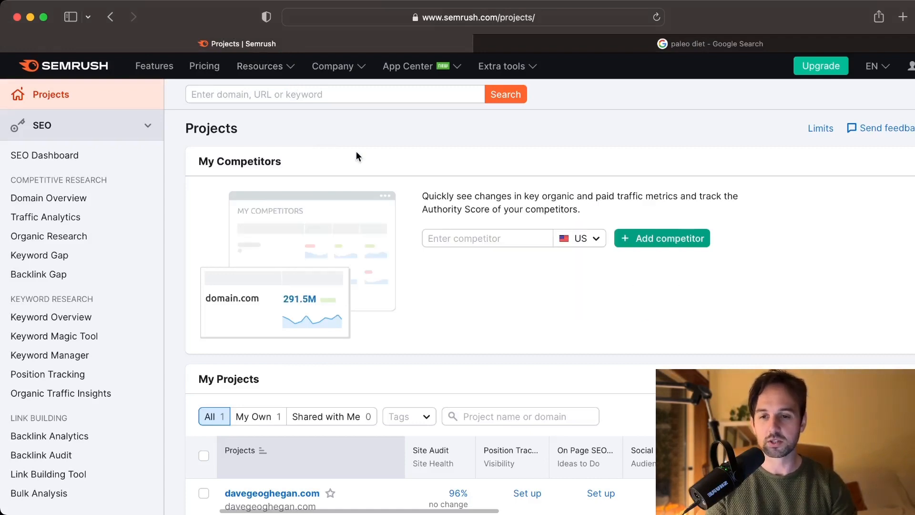
{"action": "scroll", "coordinate": [207, 299], "scroll_direction": "down", "scroll_amount": 2}
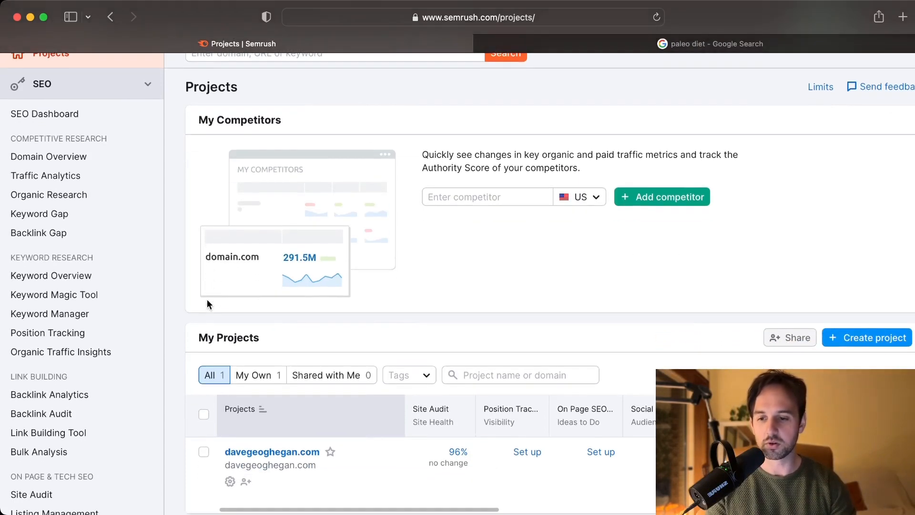
{"action": "left_click", "coordinate": [81, 394]}
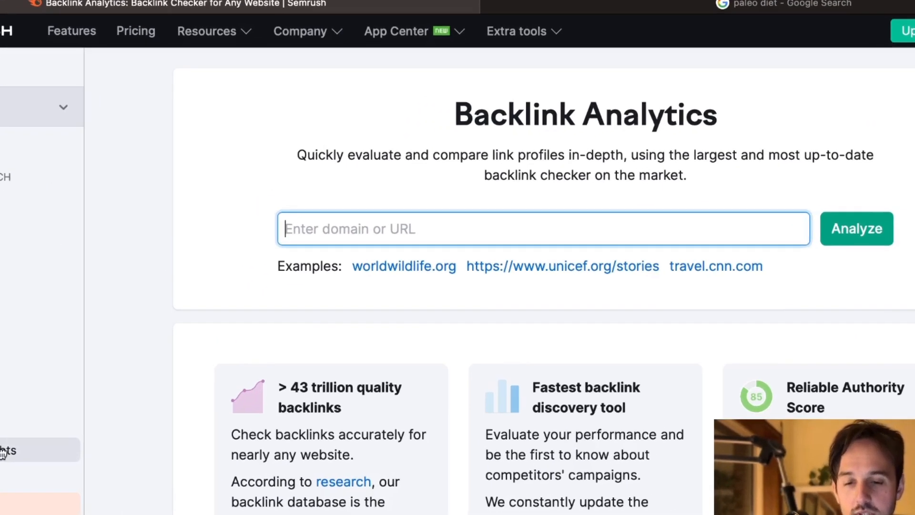
{"action": "type", "text": "http://thepaleomom.com"}
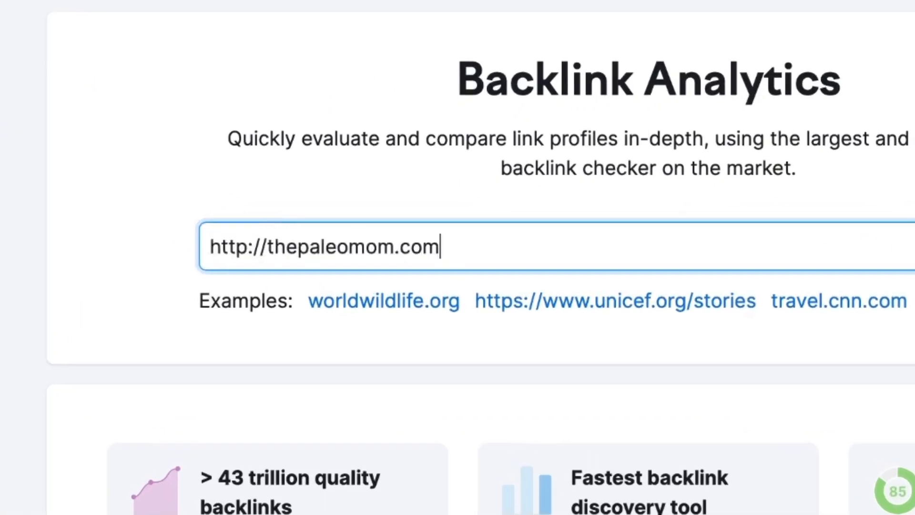
{"action": "key", "text": "Return"}
Step: List the indexed pages of thepaleomom.com, filter them to broken pages, and review their error codes and backlinks
{"action": "left_click", "coordinate": [628, 196]}
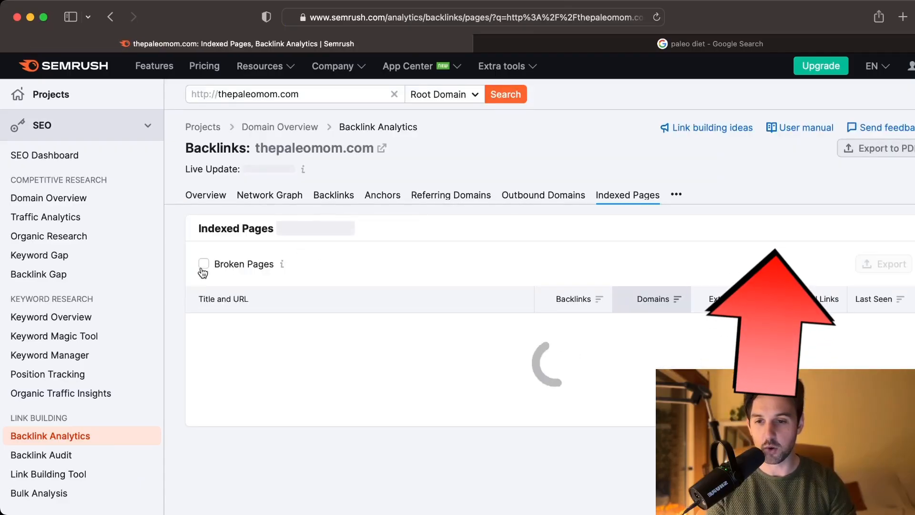
{"action": "left_click", "coordinate": [205, 265]}
{"action": "scroll", "coordinate": [265, 354], "scroll_direction": "down", "scroll_amount": 3}
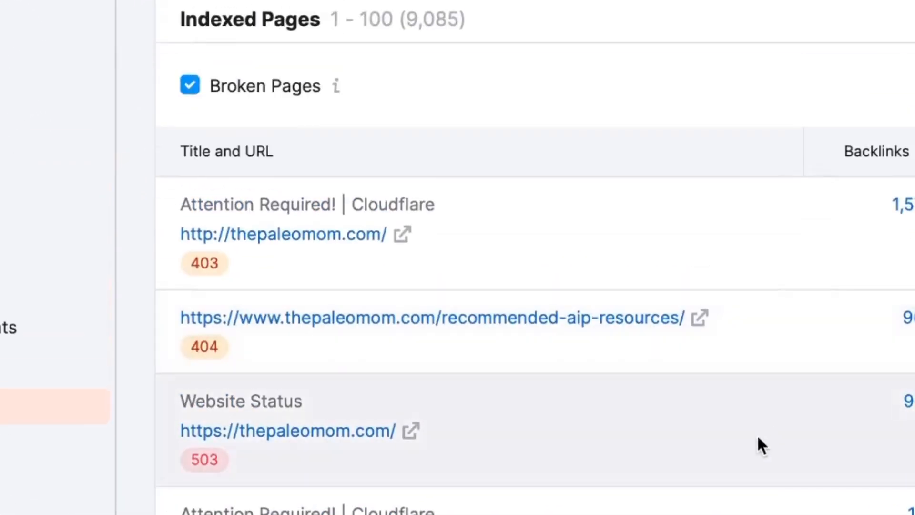
{"action": "scroll", "coordinate": [757, 441], "scroll_direction": "down", "scroll_amount": 1}
{"action": "scroll", "coordinate": [757, 438], "scroll_direction": "down", "scroll_amount": 2}
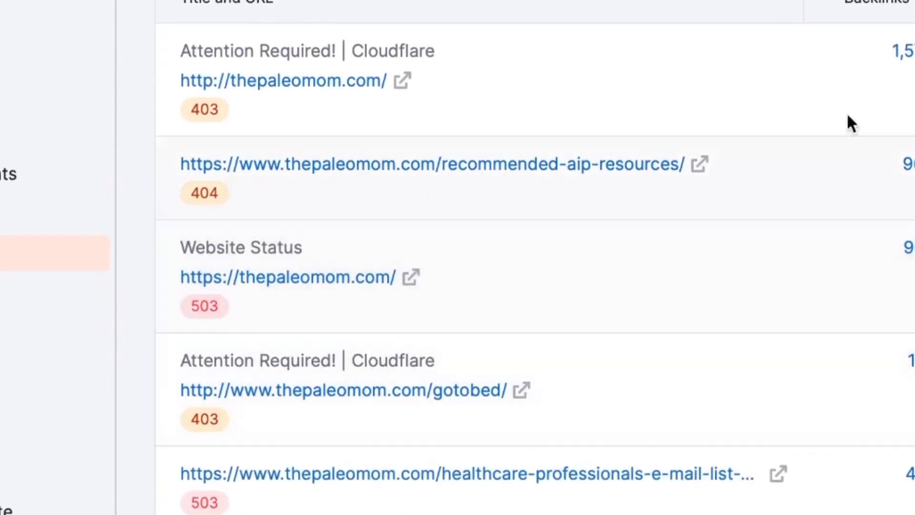
{"action": "scroll", "coordinate": [763, 505], "scroll_direction": "down", "scroll_amount": 2}
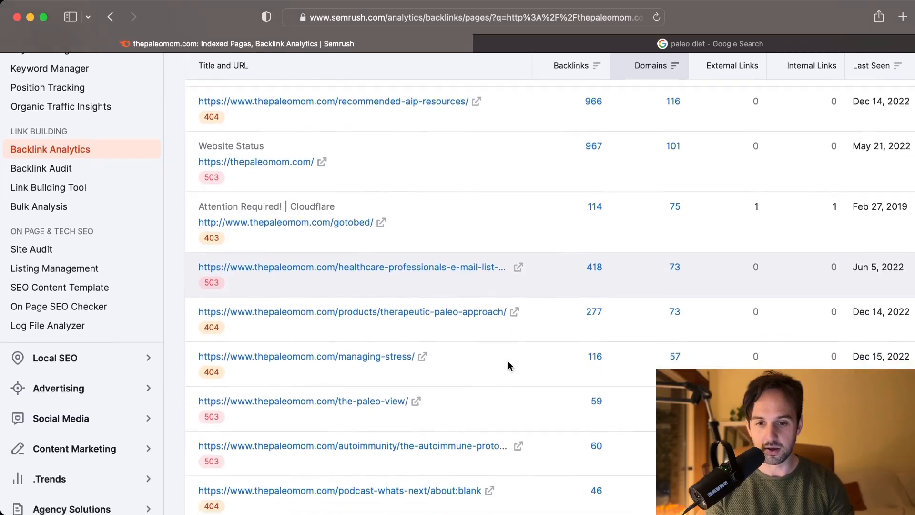
{"action": "scroll", "coordinate": [508, 362], "scroll_direction": "down", "scroll_amount": 1}
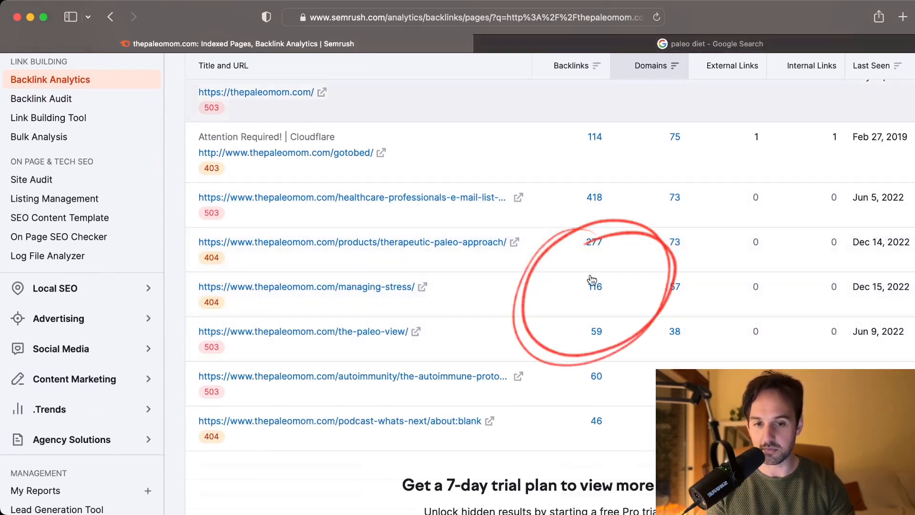
Step: Open the backlinks of the broken managing-stress page and review the source pages linking to it
{"action": "left_click", "coordinate": [595, 287]}
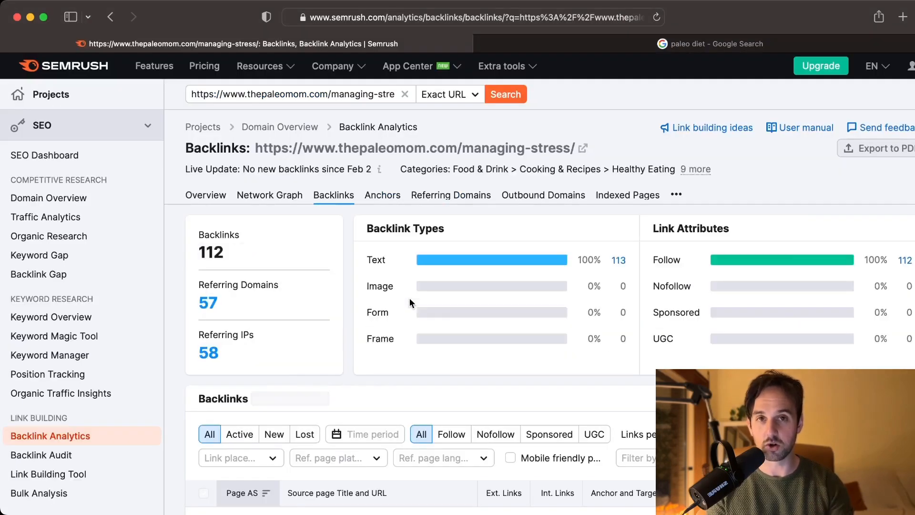
{"action": "scroll", "coordinate": [367, 357], "scroll_direction": "down", "scroll_amount": 5}
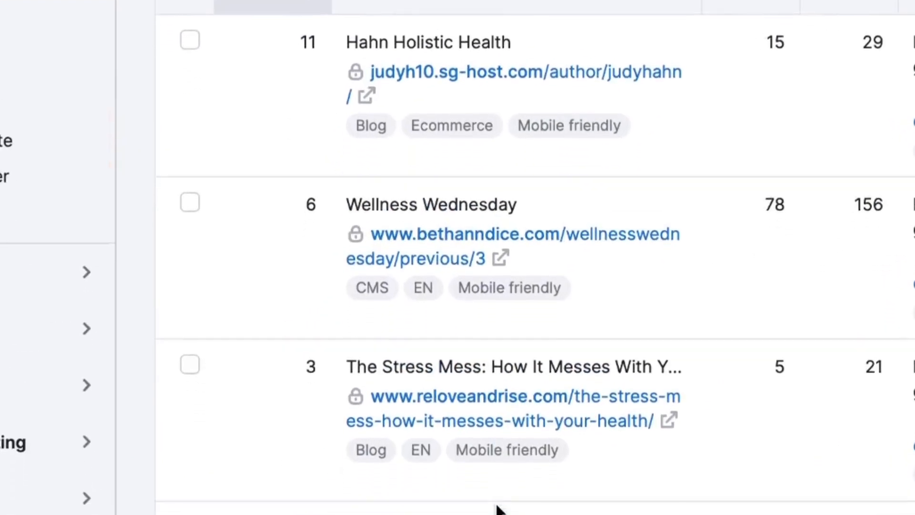
{"action": "scroll", "coordinate": [497, 509], "scroll_direction": "down", "scroll_amount": 3}
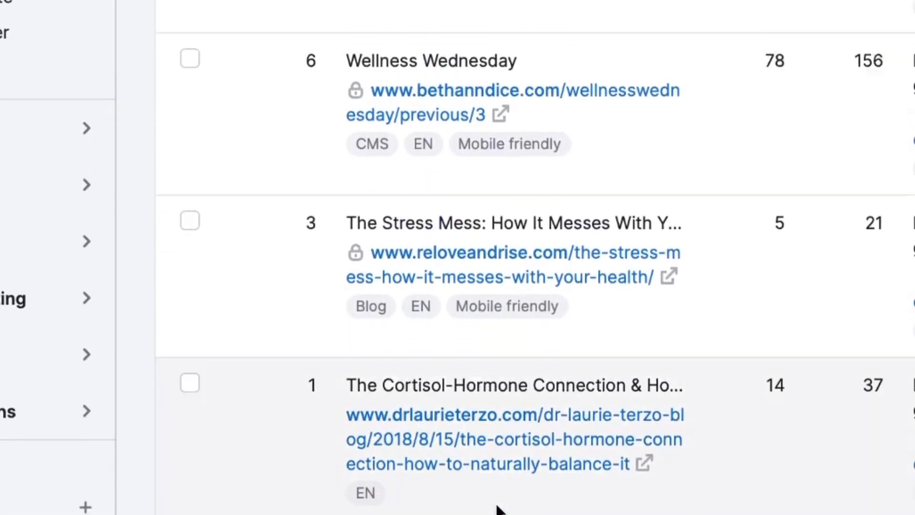
{"action": "scroll", "coordinate": [498, 509], "scroll_direction": "up", "scroll_amount": 3}
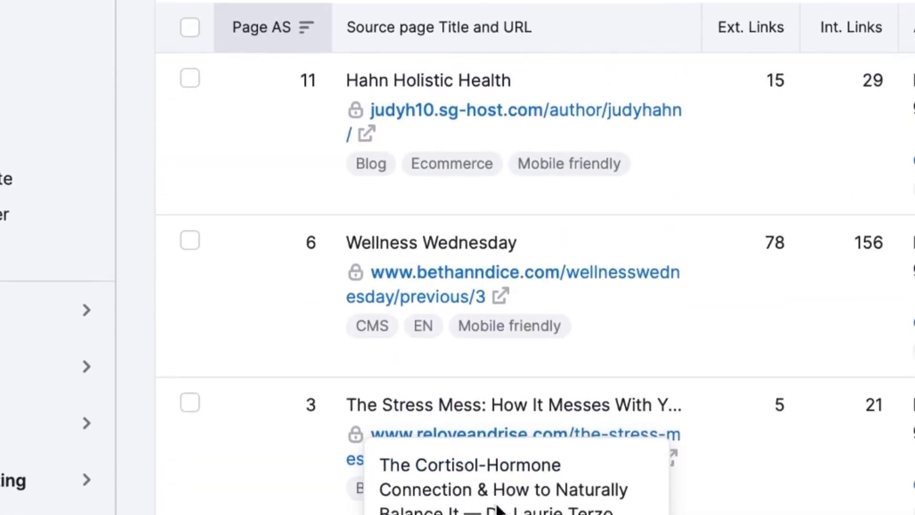
{"action": "scroll", "coordinate": [499, 509], "scroll_direction": "down", "scroll_amount": 1}
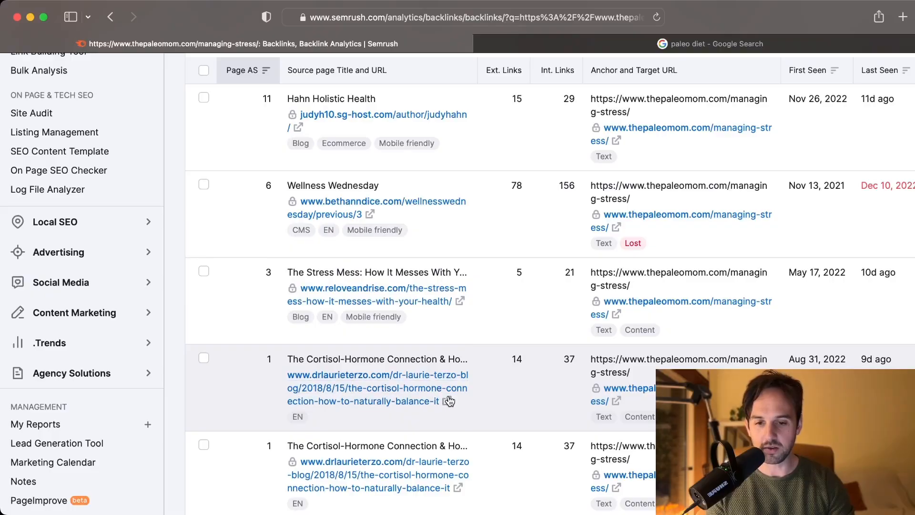
Step: Open the linking article "The Cortisol-Hormone Connection & How to Naturally Balance It" and skim its content
{"action": "left_click", "coordinate": [657, 514]}
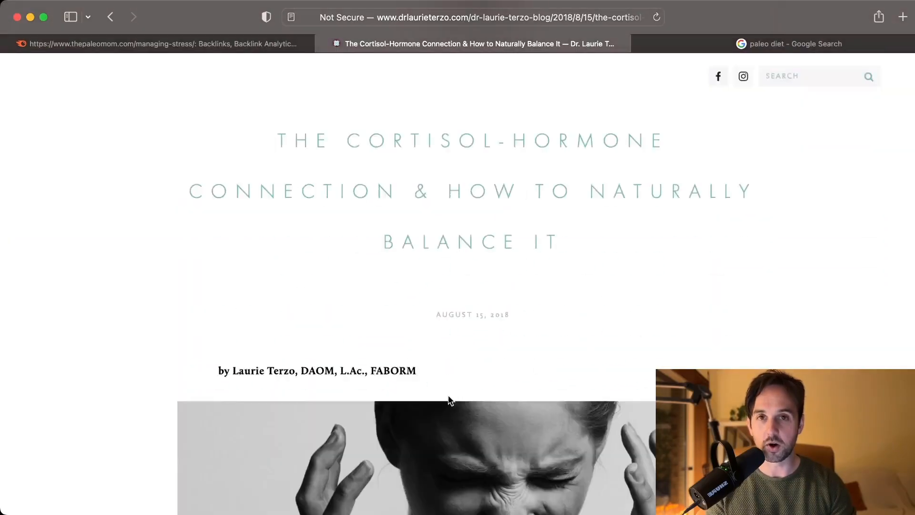
{"action": "scroll", "coordinate": [451, 401], "scroll_direction": "down", "scroll_amount": 15}
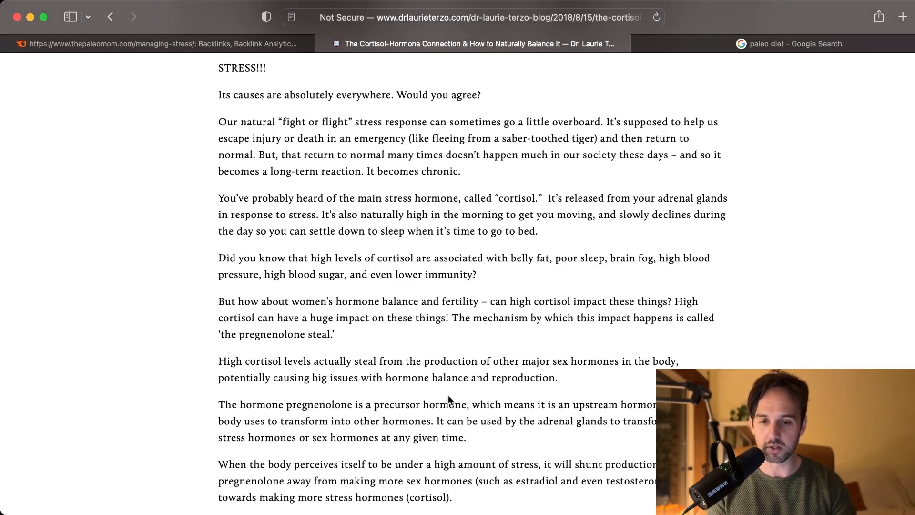
{"action": "scroll", "coordinate": [448, 397], "scroll_direction": "down", "scroll_amount": 3}
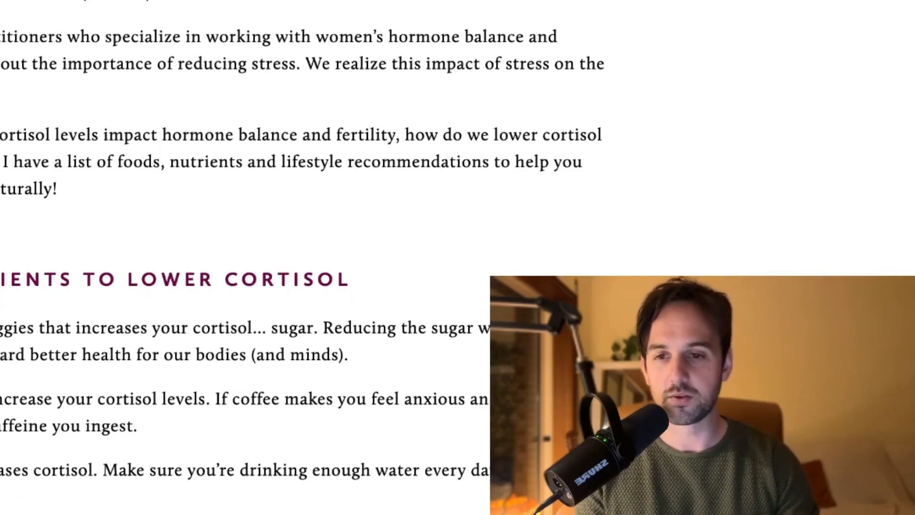
Step: Return to the managing-stress backlinks report and examine its summary and the remaining referring pages
{"action": "left_click", "coordinate": [207, 39]}
{"action": "scroll", "coordinate": [380, 253], "scroll_direction": "down", "scroll_amount": 10}
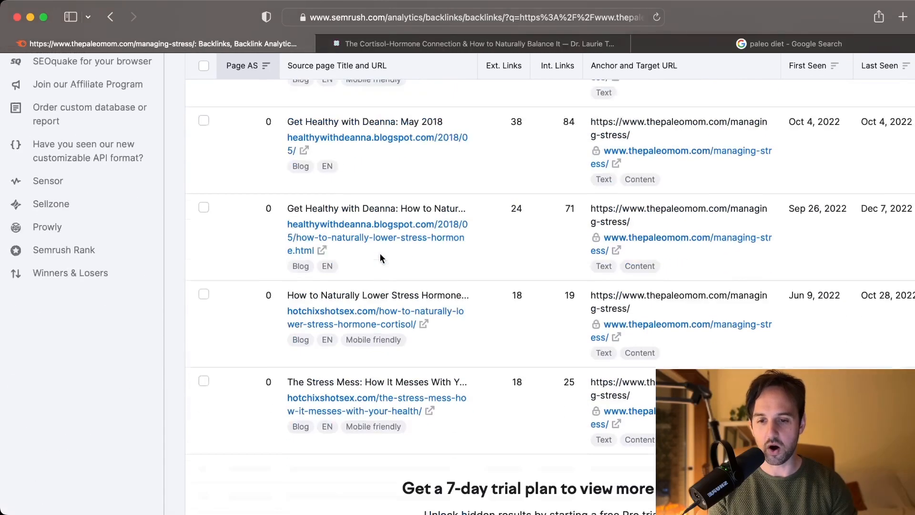
{"action": "scroll", "coordinate": [382, 246], "scroll_direction": "up", "scroll_amount": 15}
{"action": "scroll", "coordinate": [382, 246], "scroll_direction": "down", "scroll_amount": 3}
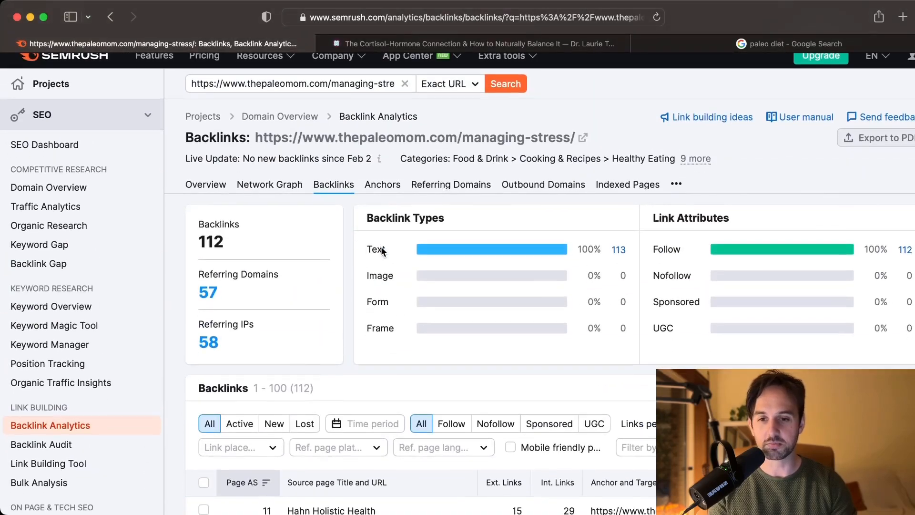
{"action": "scroll", "coordinate": [382, 247], "scroll_direction": "down", "scroll_amount": 3}
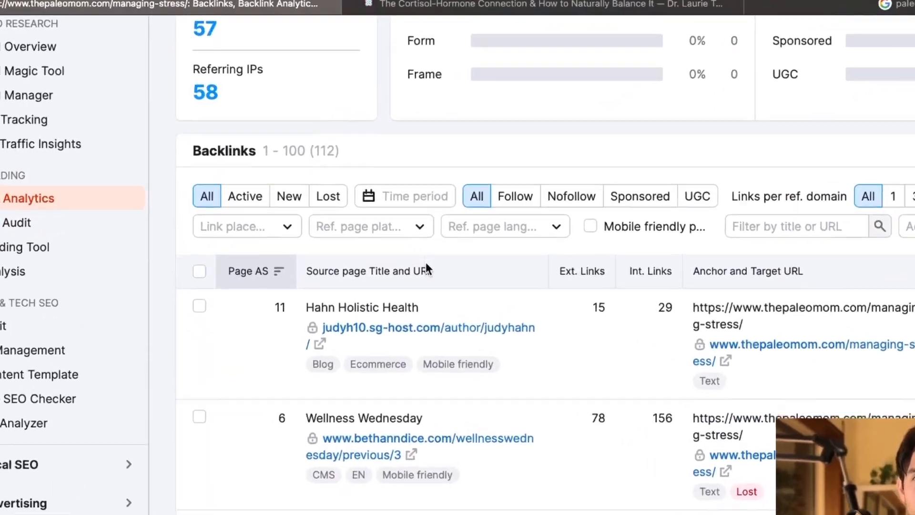
{"action": "scroll", "coordinate": [512, 292], "scroll_direction": "down", "scroll_amount": 5}
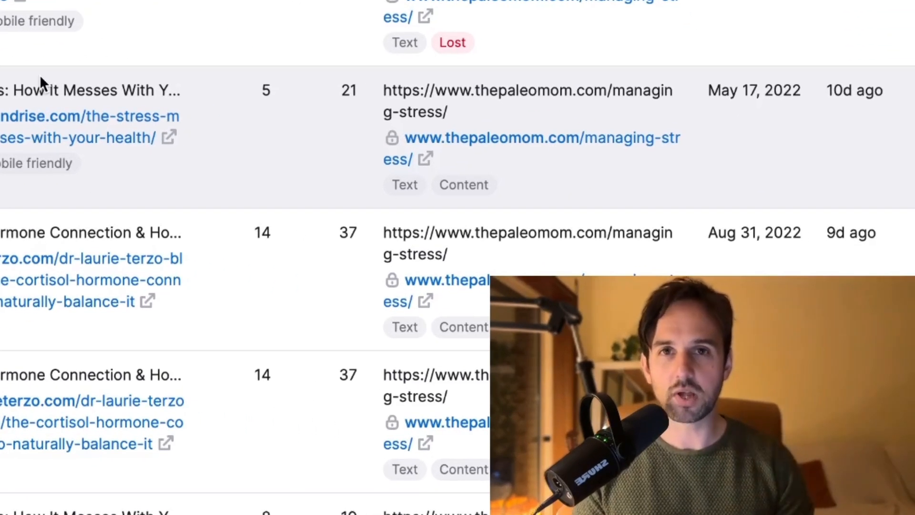
{"action": "scroll", "coordinate": [39, 74], "scroll_direction": "down", "scroll_amount": 5}
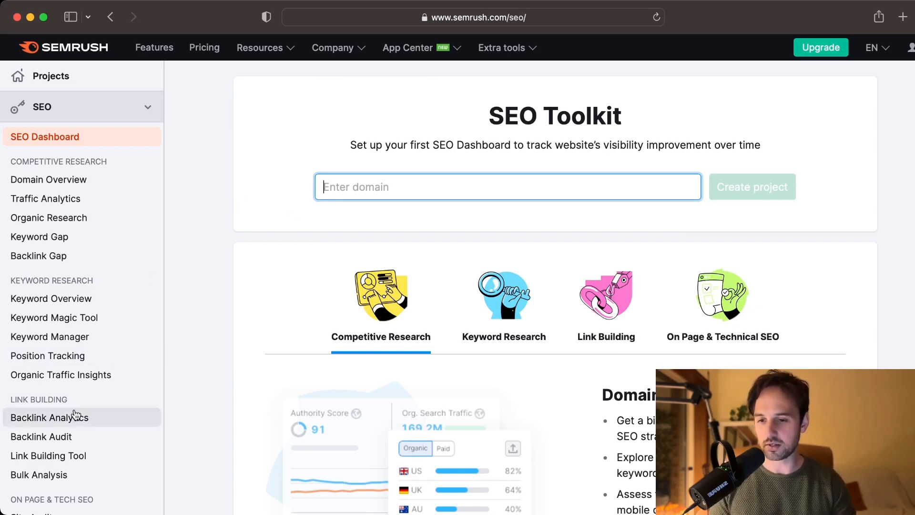
{"action": "left_click", "coordinate": [61, 420]}
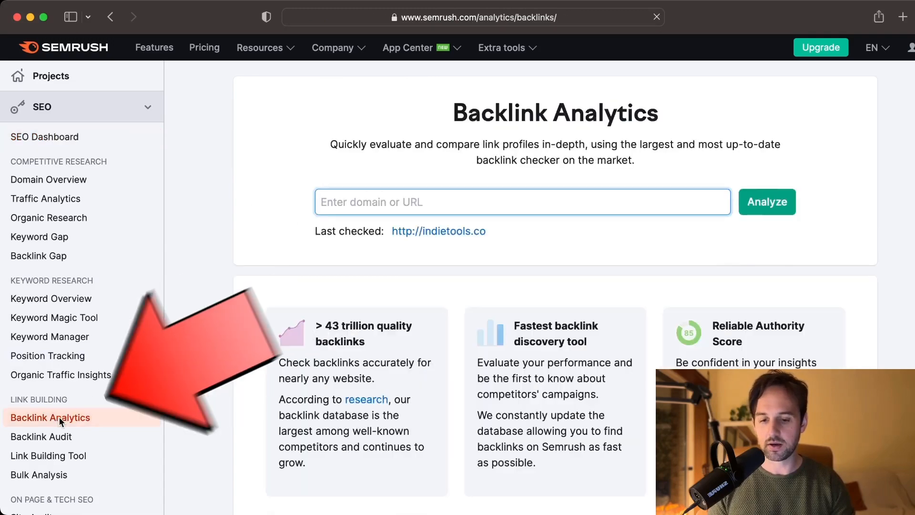
{"action": "type", "text": "http://indietools.co"}
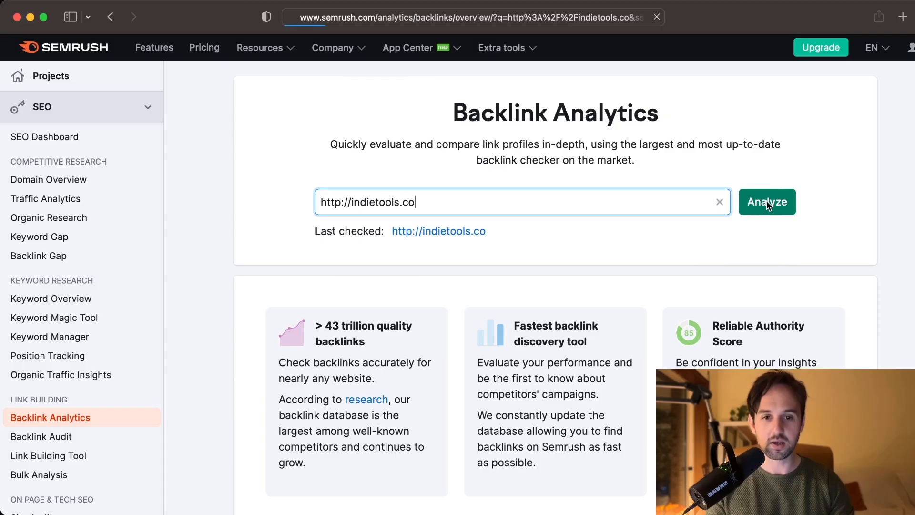
{"action": "left_click", "coordinate": [768, 203]}
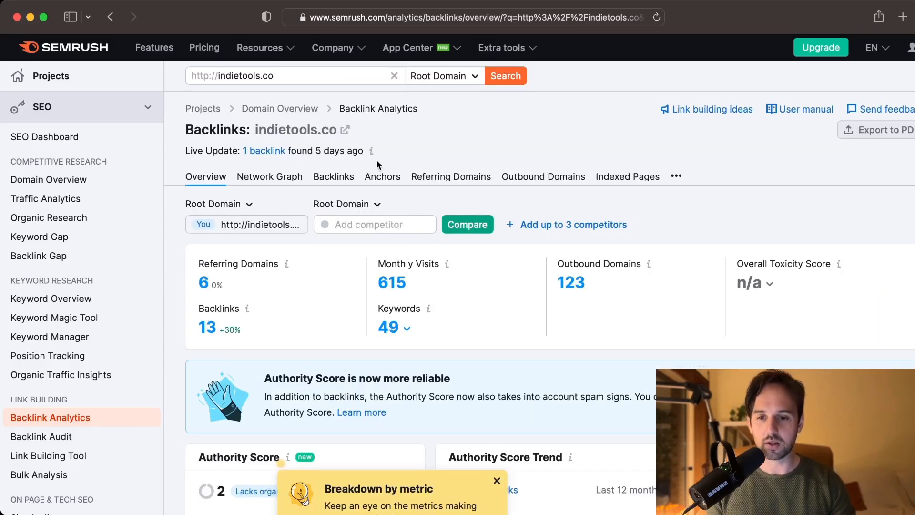
Step: Review the backlinks list of indietools.co, view the linking microstartups.co listing page, and return to the list
{"action": "left_click", "coordinate": [335, 177]}
{"action": "scroll", "coordinate": [335, 179], "scroll_direction": "down", "scroll_amount": 1}
{"action": "scroll", "coordinate": [335, 179], "scroll_direction": "down", "scroll_amount": 10}
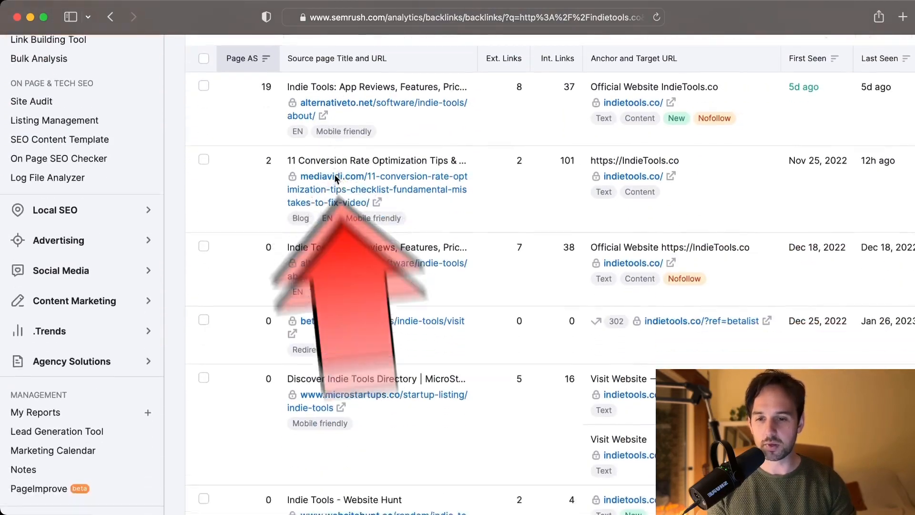
{"action": "scroll", "coordinate": [335, 178], "scroll_direction": "down", "scroll_amount": 2}
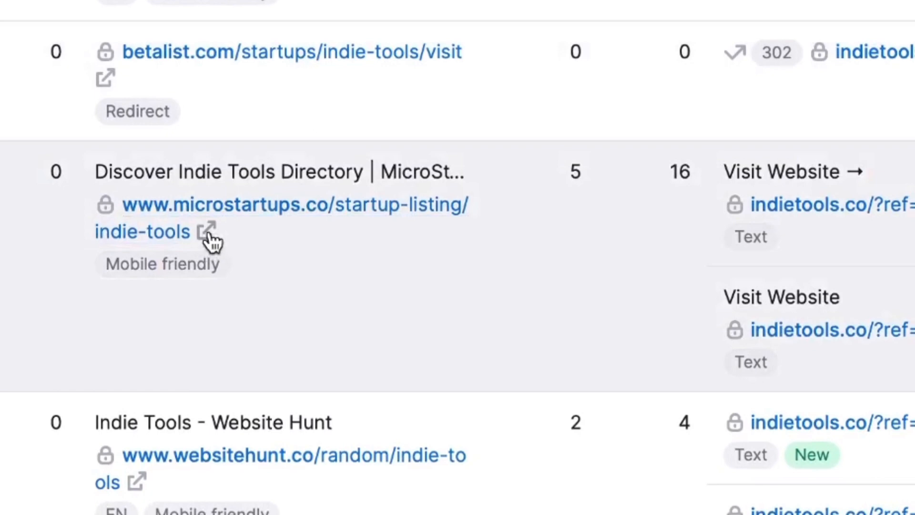
{"action": "left_click", "coordinate": [209, 232]}
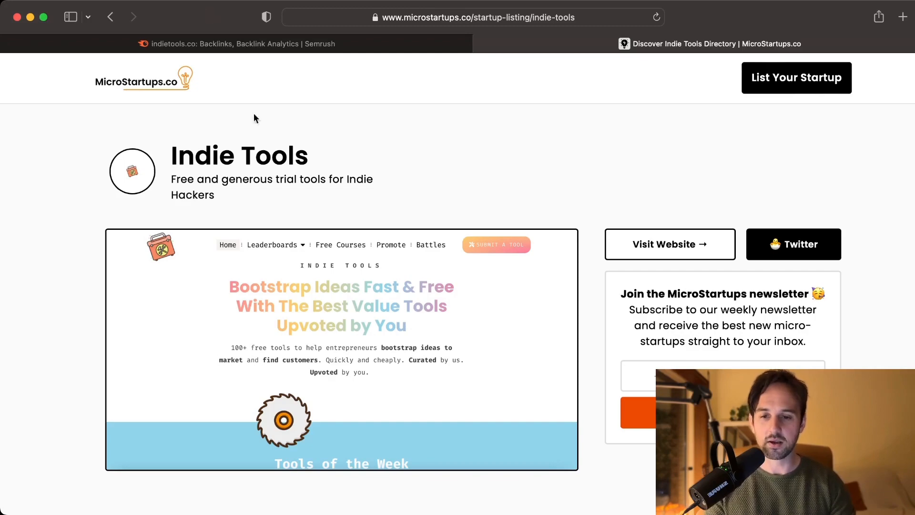
{"action": "left_click", "coordinate": [328, 42]}
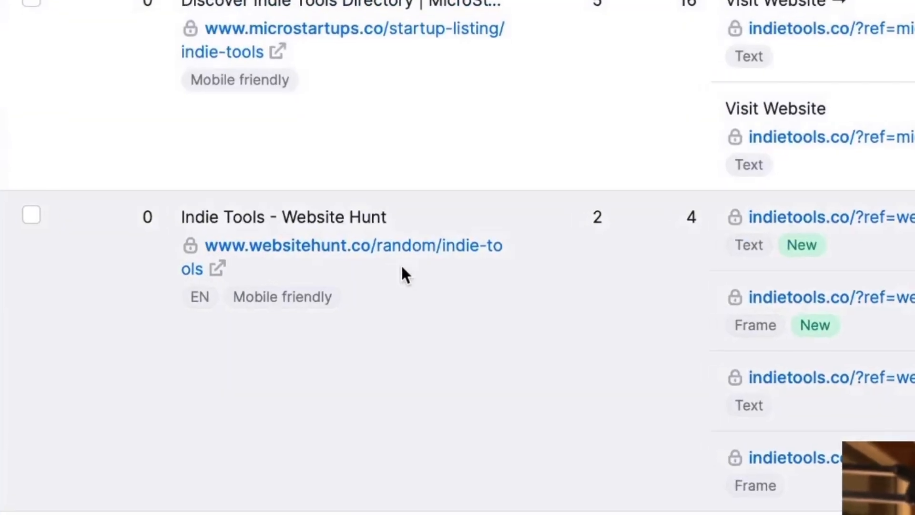
{"action": "scroll", "coordinate": [407, 253], "scroll_direction": "up", "scroll_amount": 5}
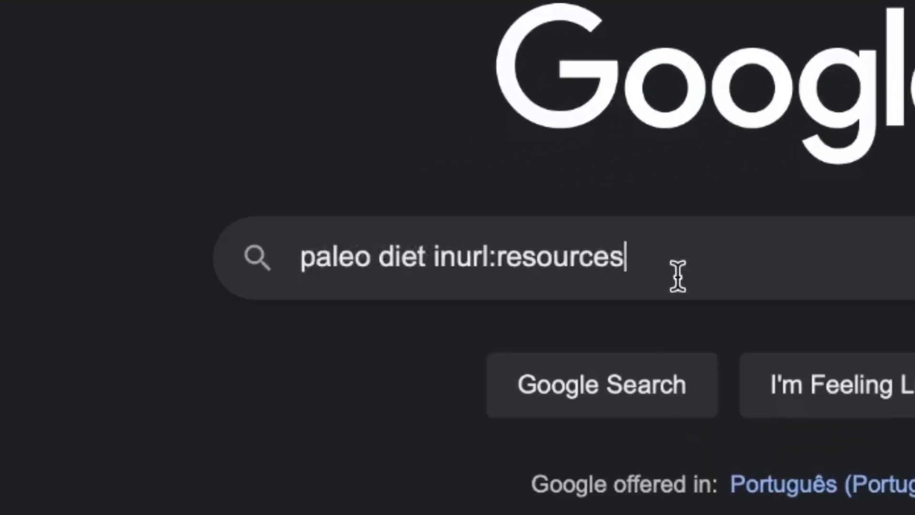
Step: Search Google for "paleo diet inurl:resources" and look through the listed resource pages
{"action": "key", "text": "Return"}
{"action": "scroll", "coordinate": [384, 265], "scroll_direction": "down", "scroll_amount": 1}
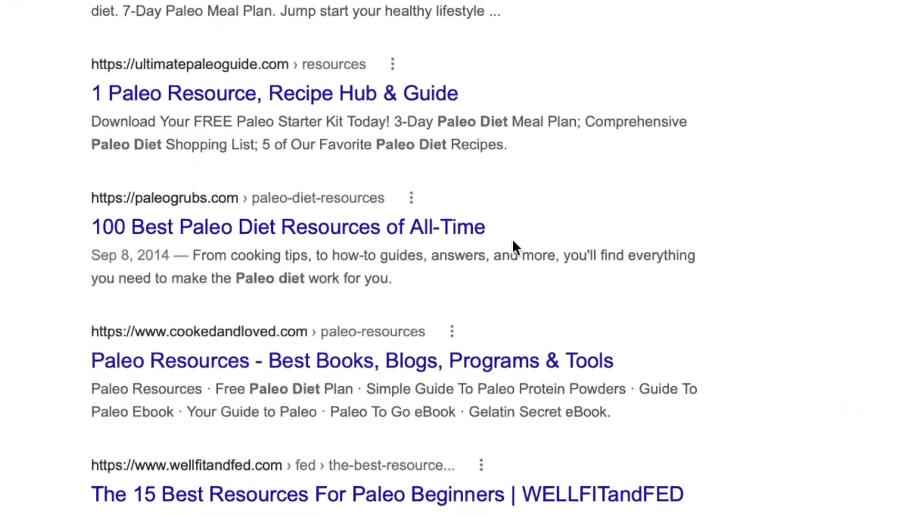
{"action": "scroll", "coordinate": [574, 234], "scroll_direction": "down", "scroll_amount": 5}
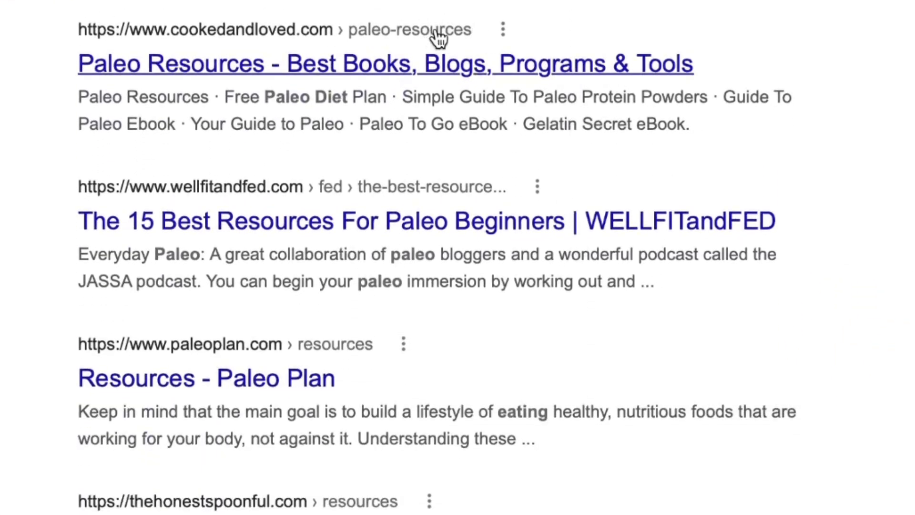
{"action": "scroll", "coordinate": [339, 340], "scroll_direction": "down", "scroll_amount": 1}
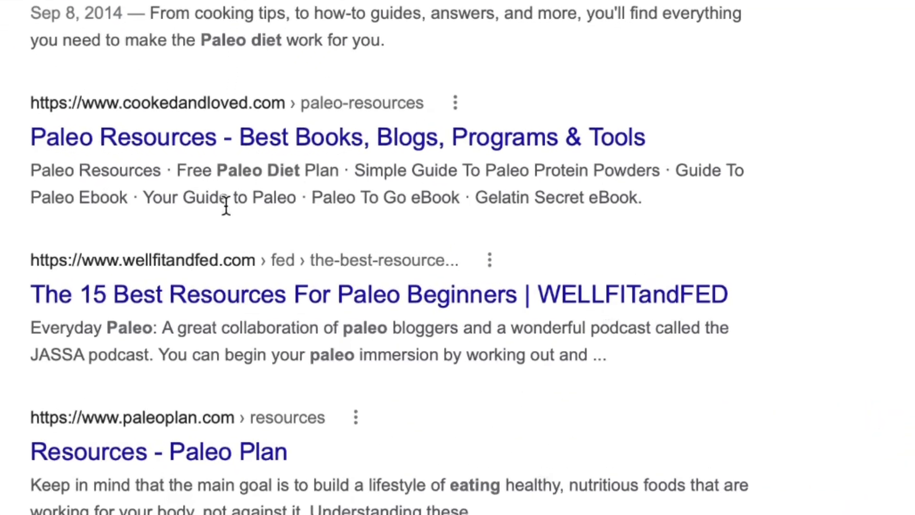
Step: Open the wellfitandfed.com article "The 15 Best Resources For Paleo Beginners" and skim its numbered list of recommended sites to the end
{"action": "left_click", "coordinate": [174, 288]}
{"action": "scroll", "coordinate": [174, 287], "scroll_direction": "down", "scroll_amount": 5}
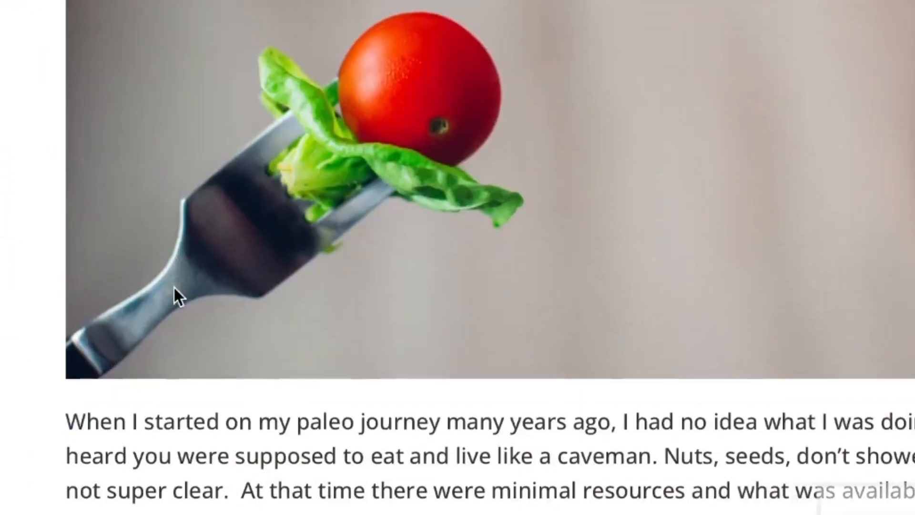
{"action": "scroll", "coordinate": [174, 288], "scroll_direction": "down", "scroll_amount": 10}
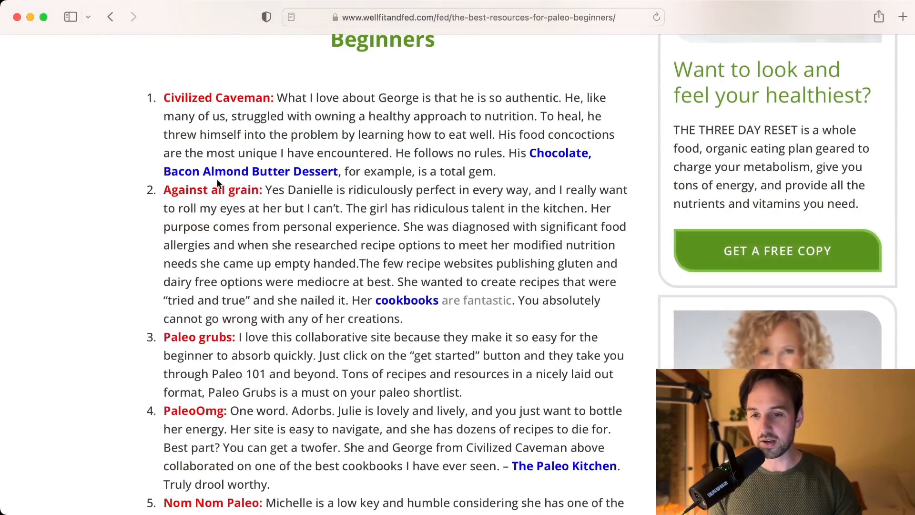
{"action": "scroll", "coordinate": [212, 334], "scroll_direction": "down", "scroll_amount": 10}
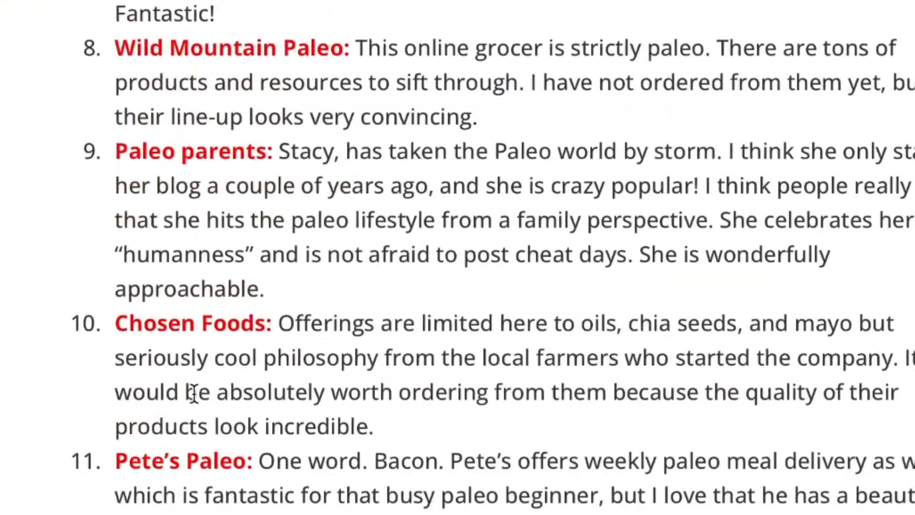
{"action": "scroll", "coordinate": [237, 243], "scroll_direction": "down", "scroll_amount": 15}
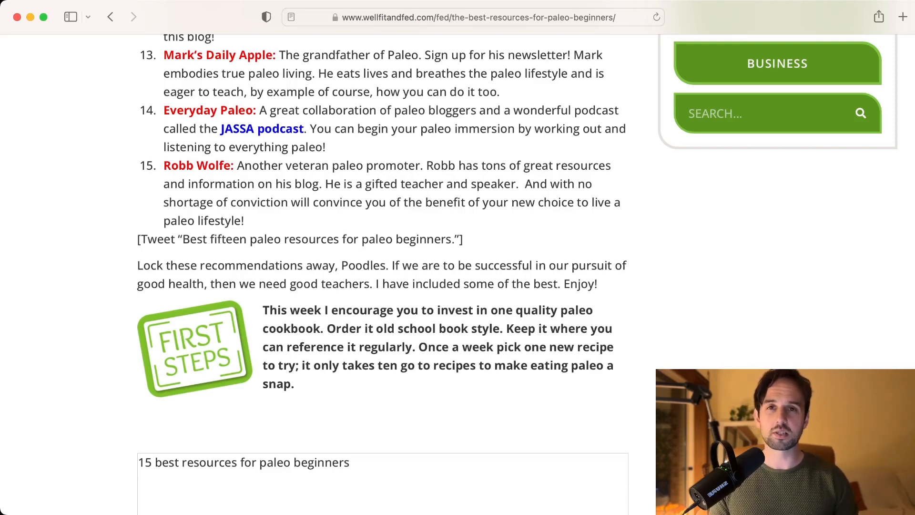
Step: Return to the Google results, check the search query, and review the remaining paleo resource pages
{"action": "key", "text": "super+bracketleft"}
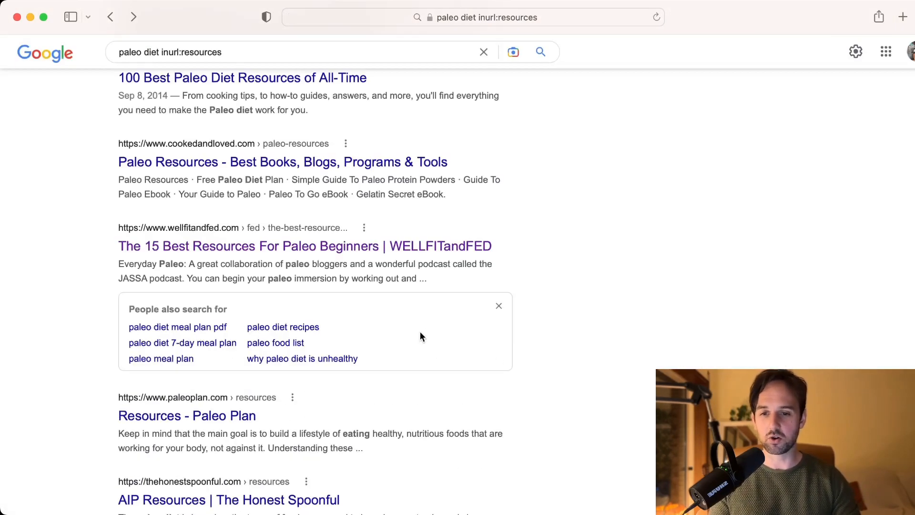
{"action": "scroll", "coordinate": [419, 331], "scroll_direction": "up", "scroll_amount": 5}
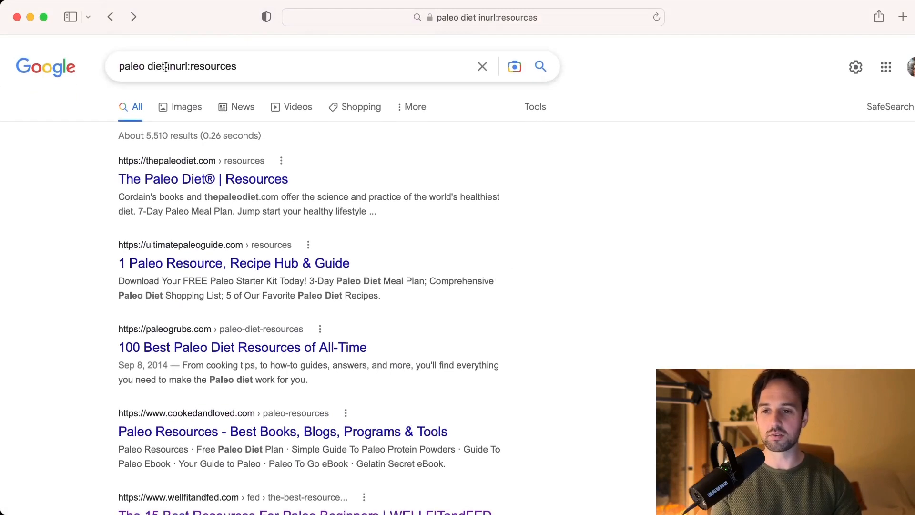
{"action": "left_click", "coordinate": [151, 63]}
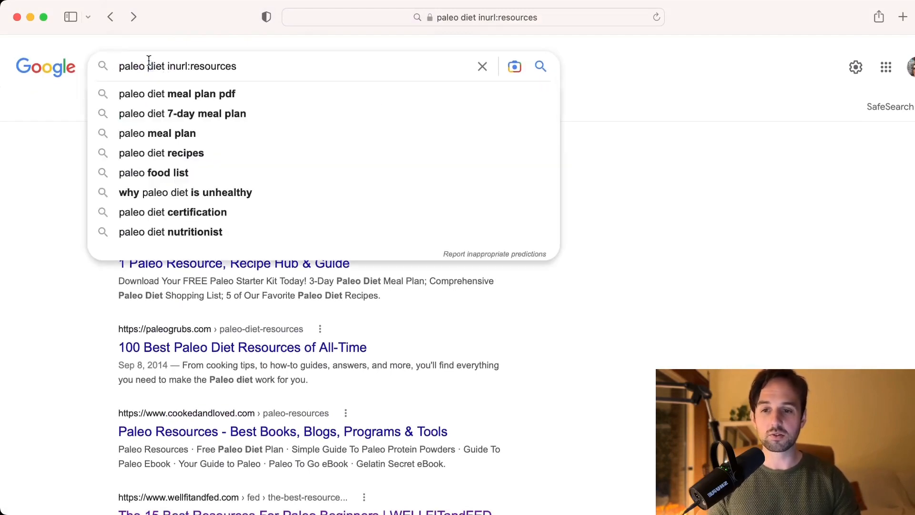
{"action": "left_click", "coordinate": [664, 318]}
{"action": "scroll", "coordinate": [664, 318], "scroll_direction": "down", "scroll_amount": 8}
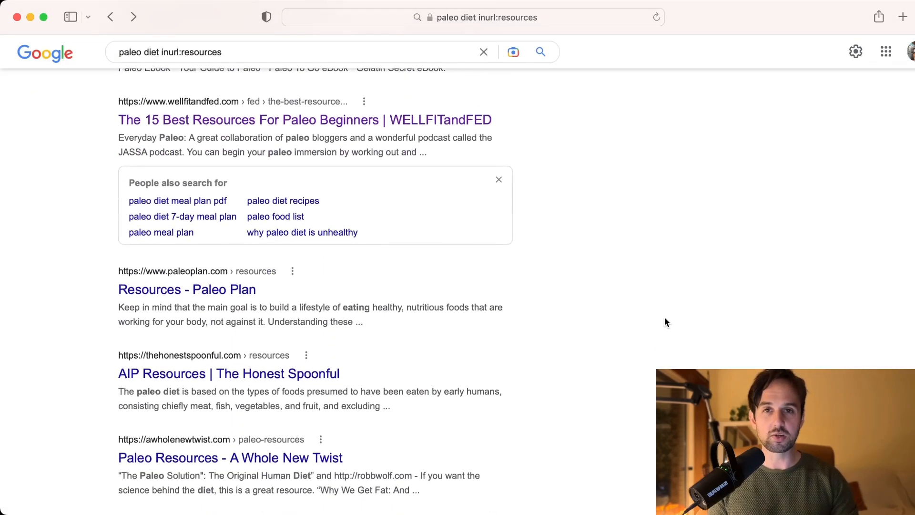